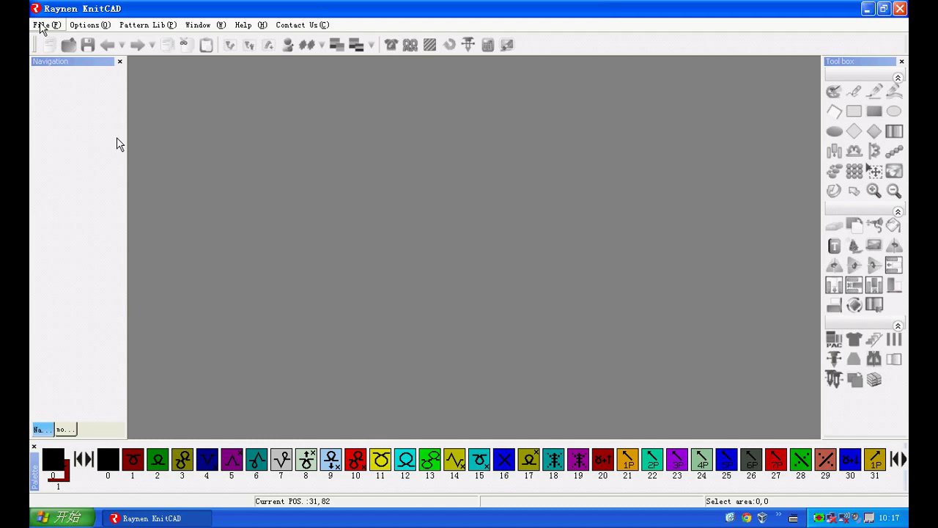
Create a new pattern with a 1024×1024 canvas and initial color 0
click(42, 25)
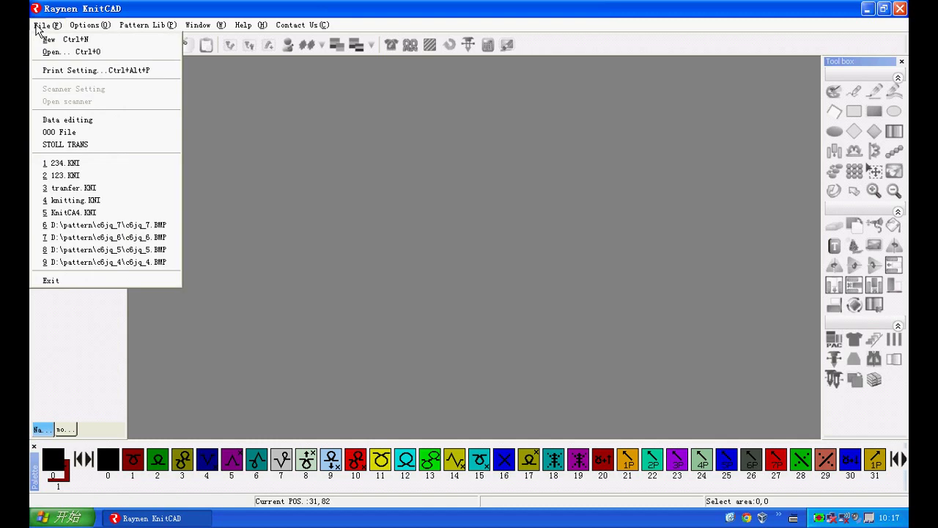
click(78, 44)
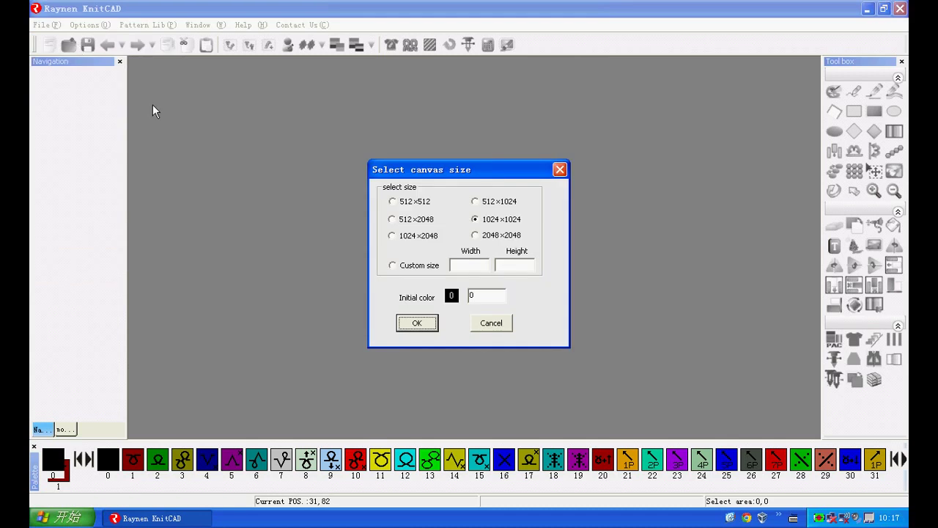
click(477, 238)
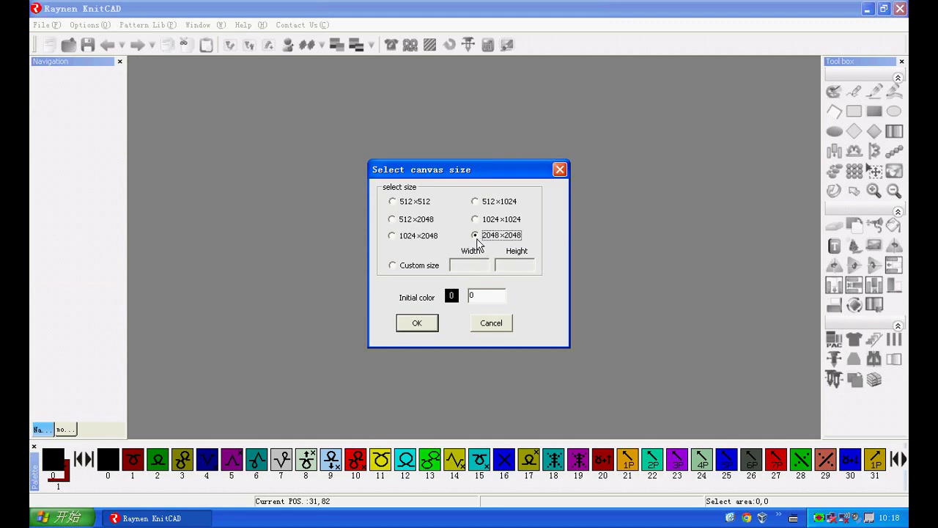
click(405, 267)
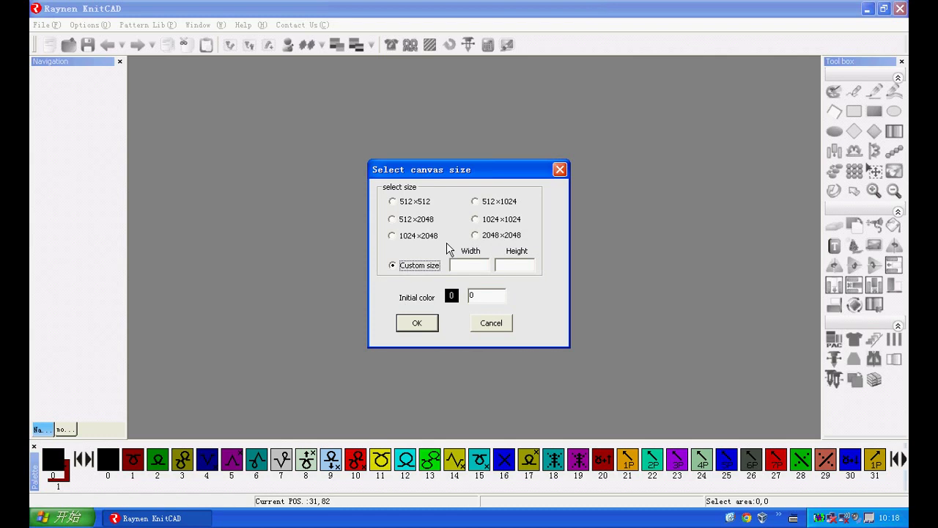
click(476, 221)
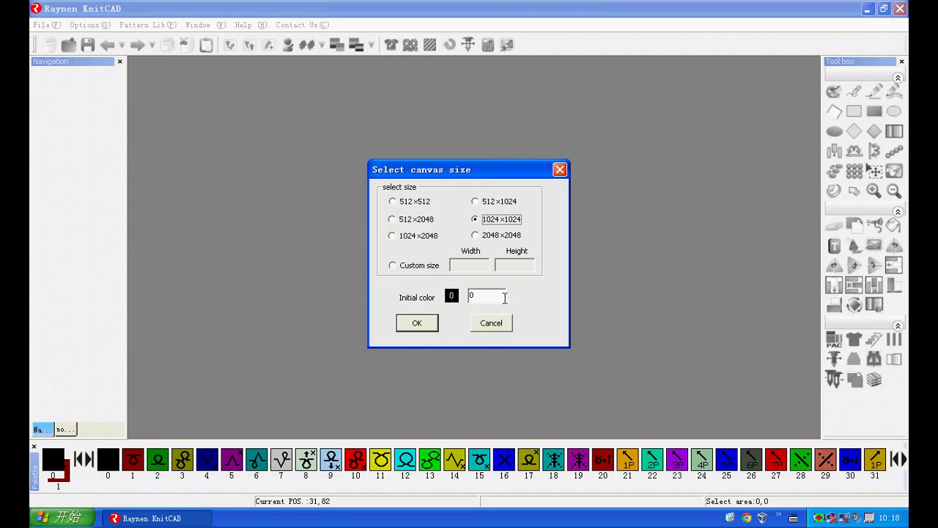
click(418, 322)
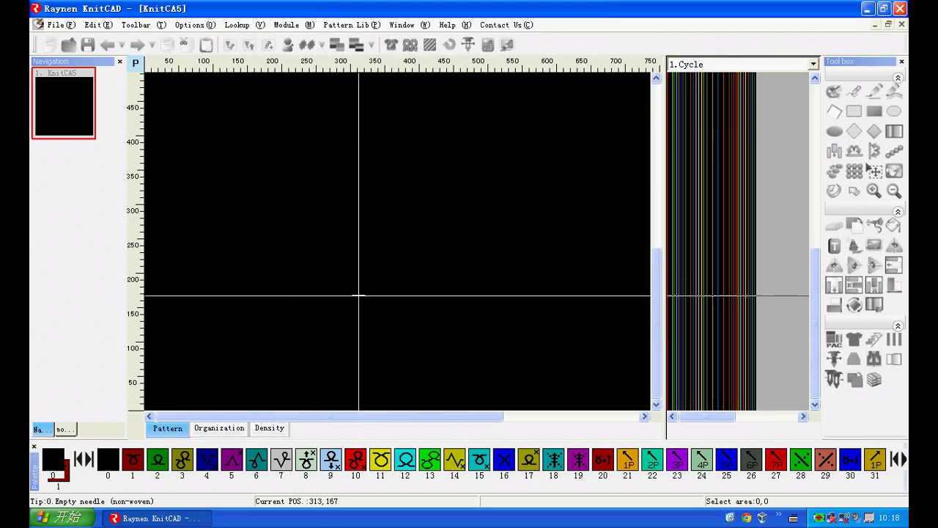
Open the float stitch.KNI file from the pattern folder and close both open patterns
click(57, 24)
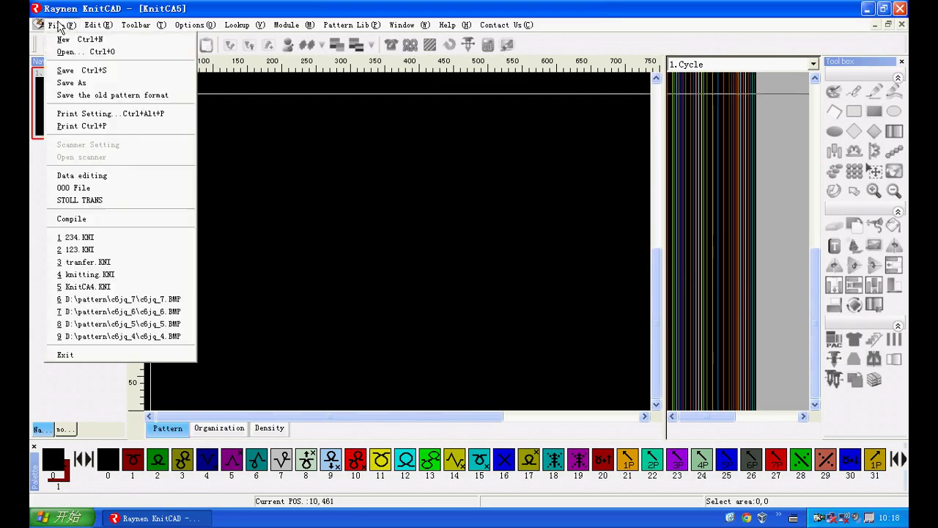
click(99, 56)
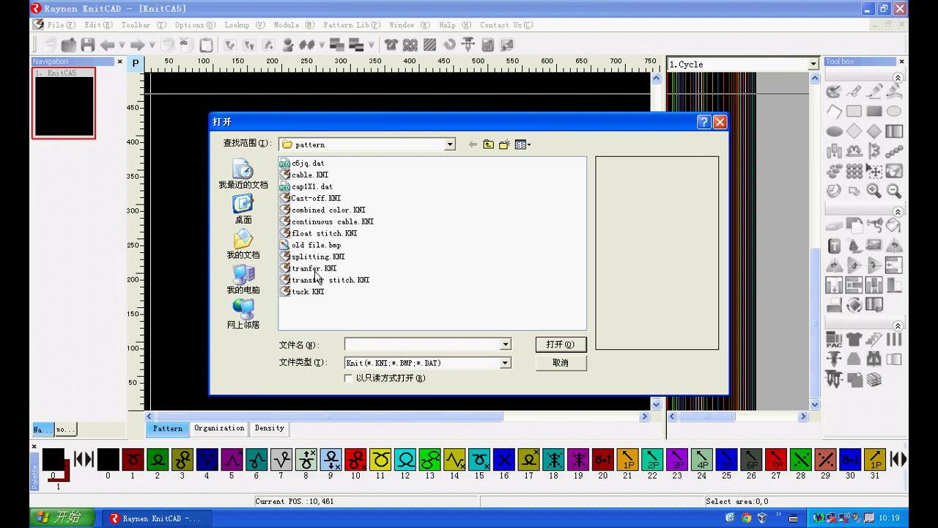
click(323, 233)
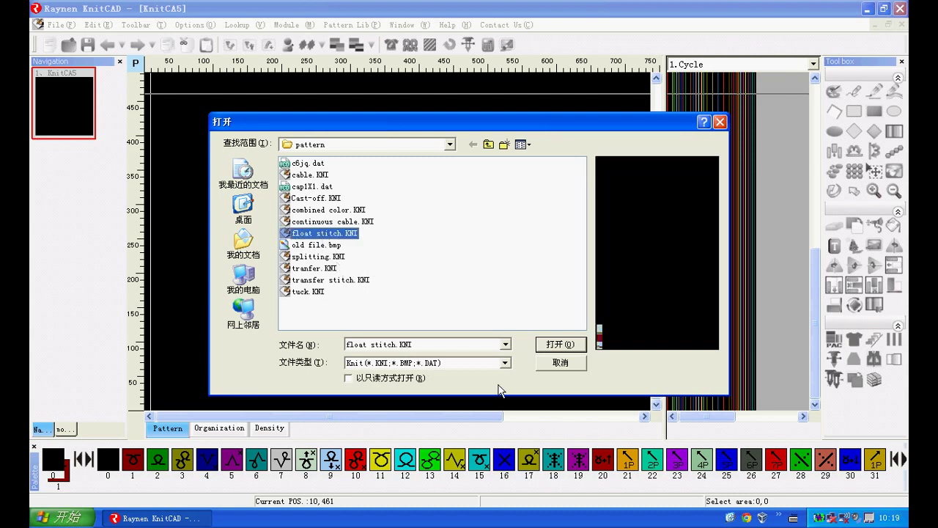
click(542, 344)
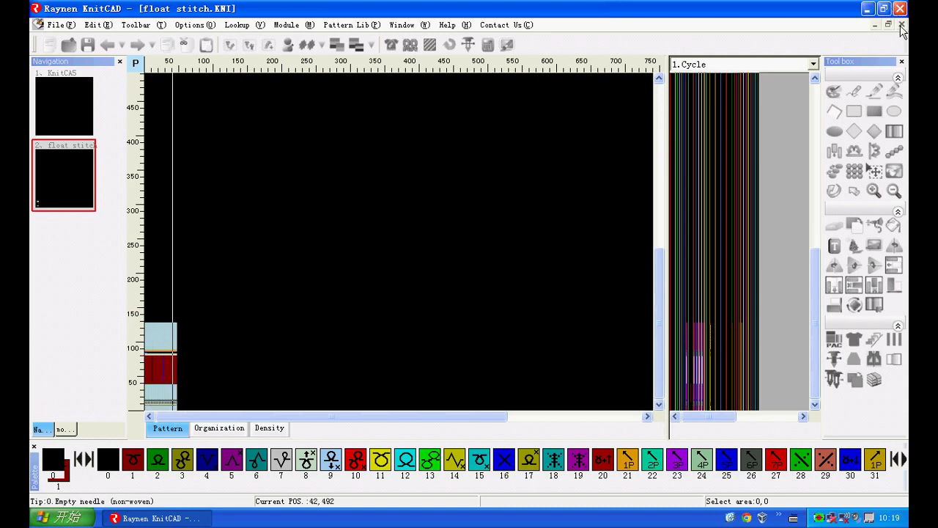
click(902, 24)
click(902, 24)
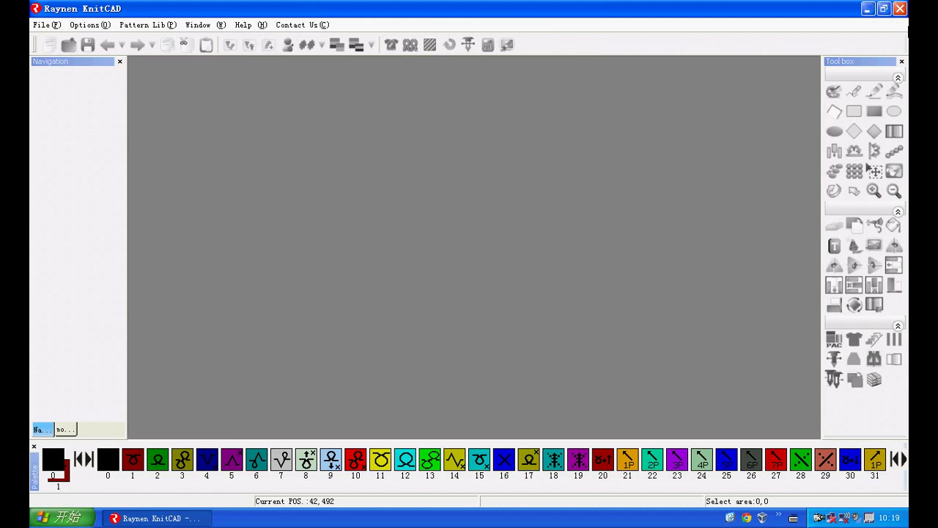
Create a new 1024×1024 pattern and generate a garment piece on it with the default Shape Design settings
click(48, 47)
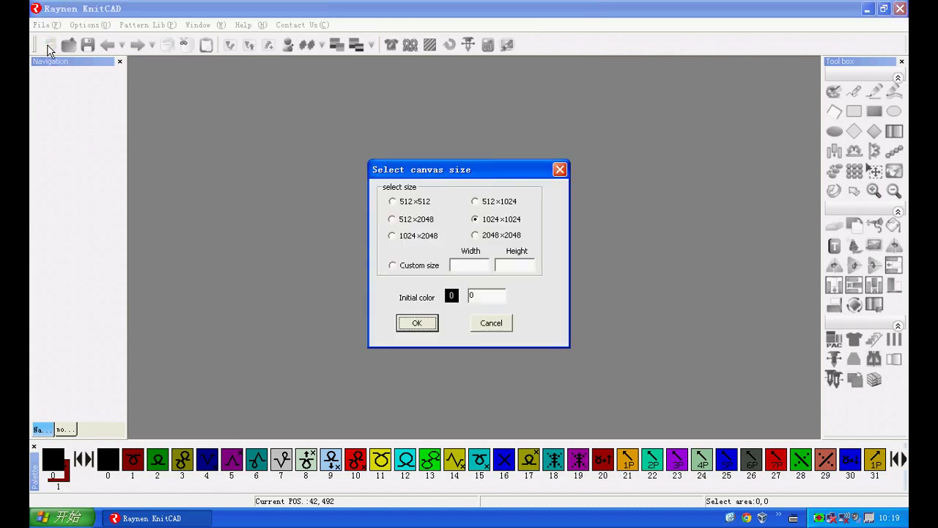
click(422, 324)
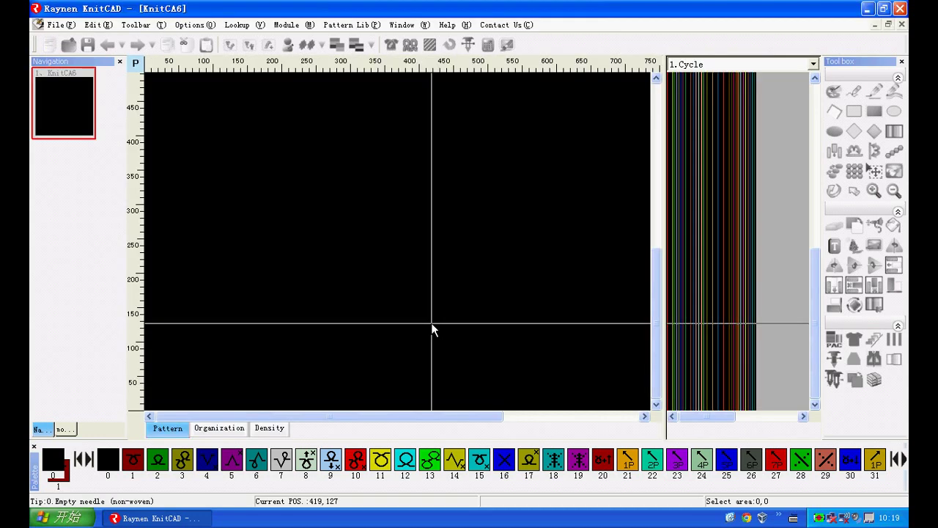
click(390, 46)
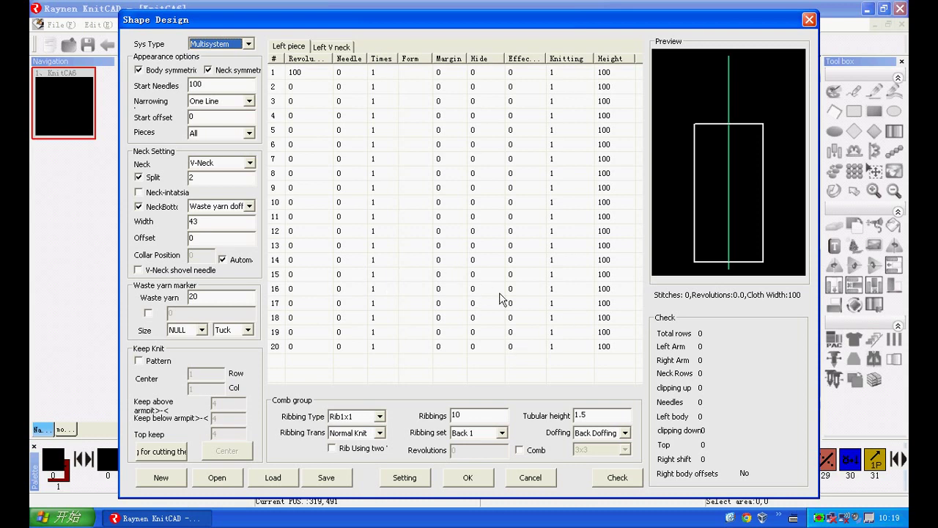
click(474, 479)
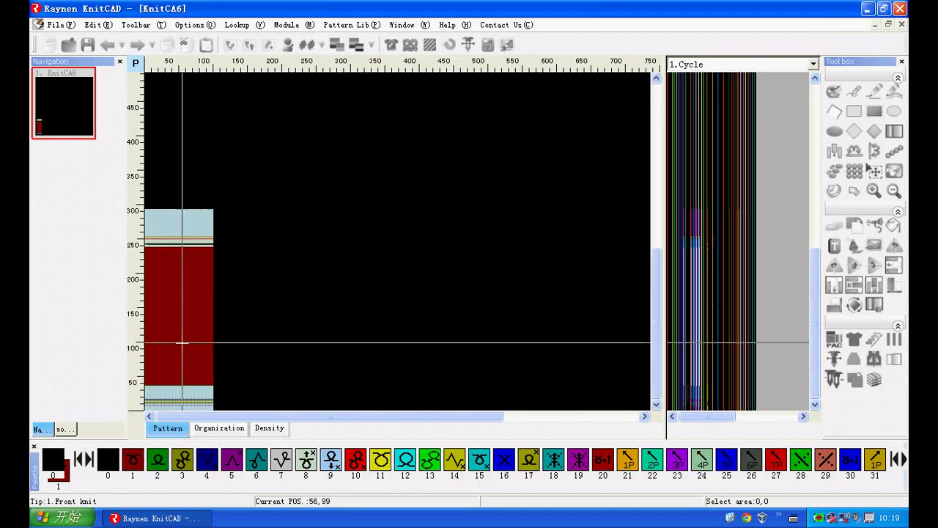
Save the new pattern in the pattern folder under the name 123
click(60, 24)
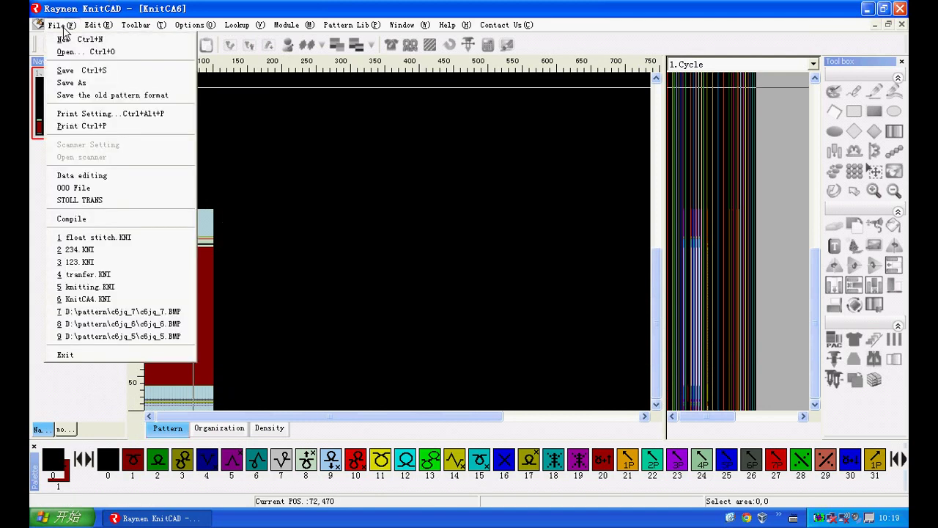
click(96, 70)
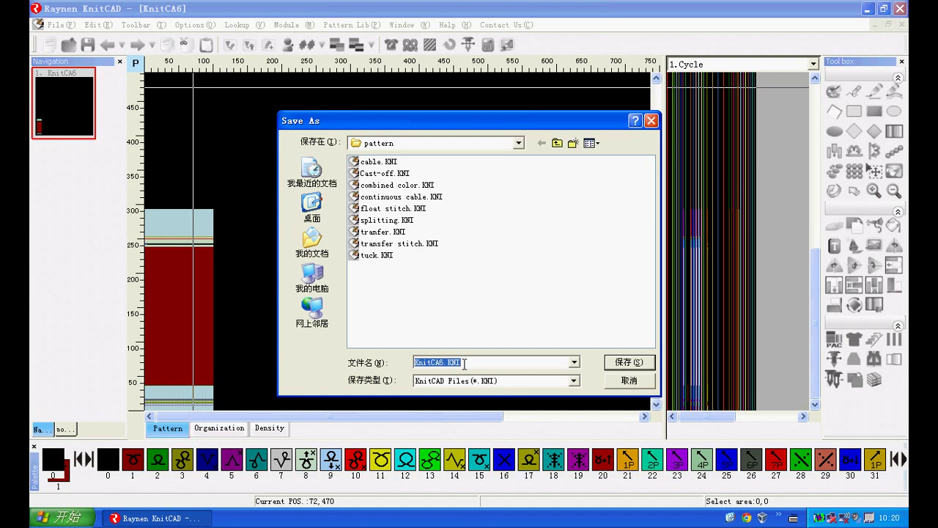
text(123)
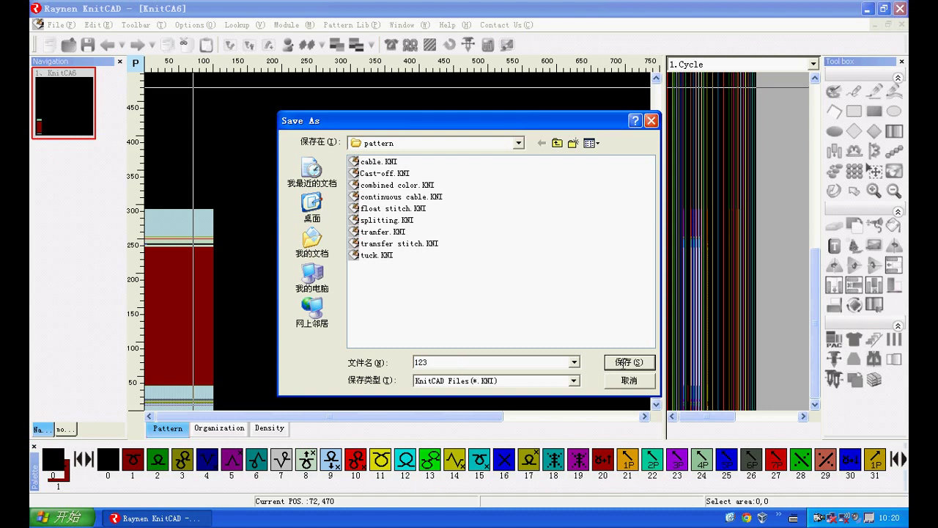
click(622, 362)
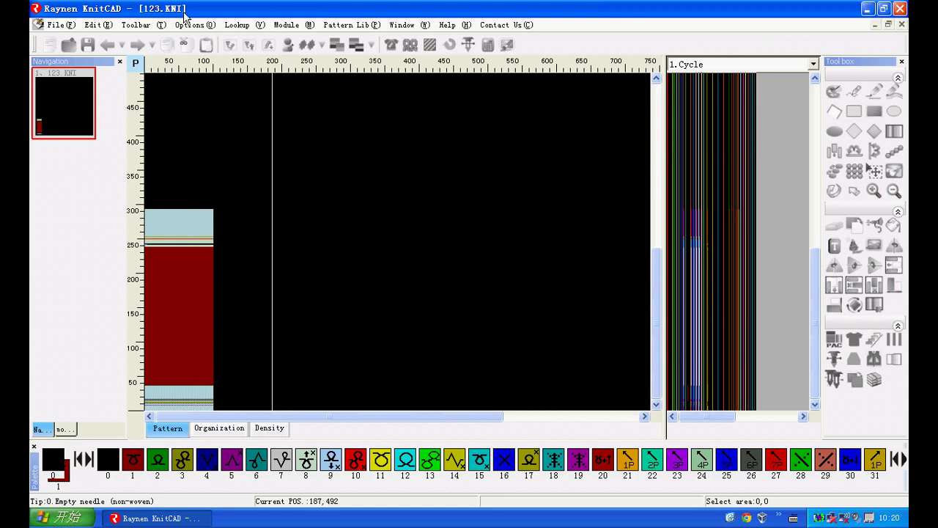
Save a copy of the pattern as 234 in the same folder
click(57, 25)
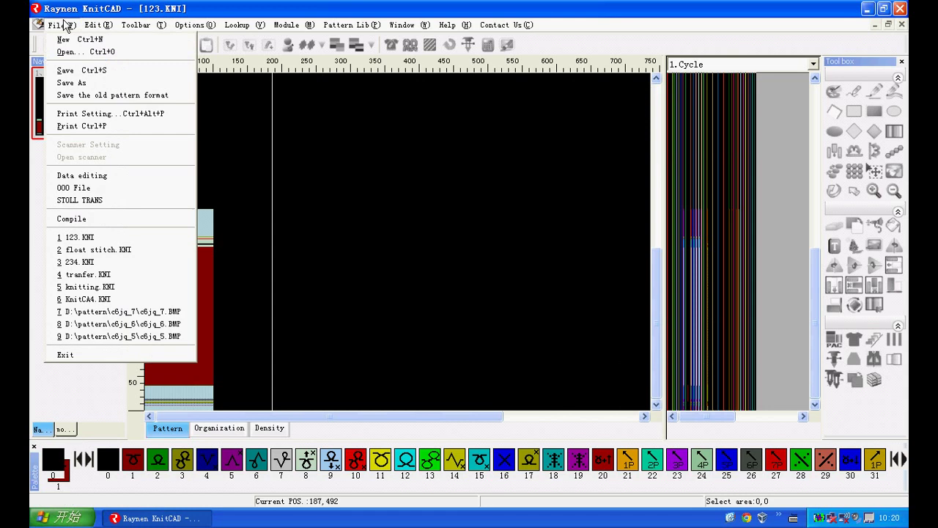
click(82, 85)
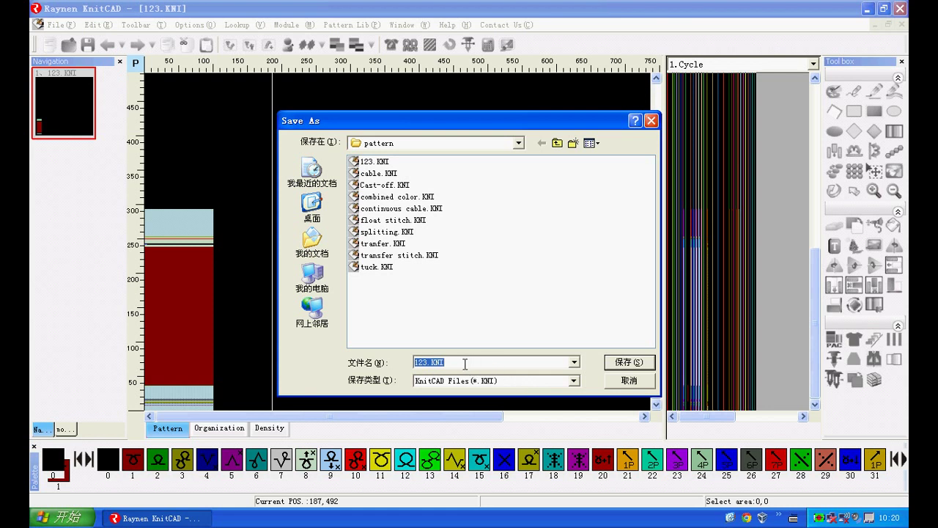
text(234)
click(638, 365)
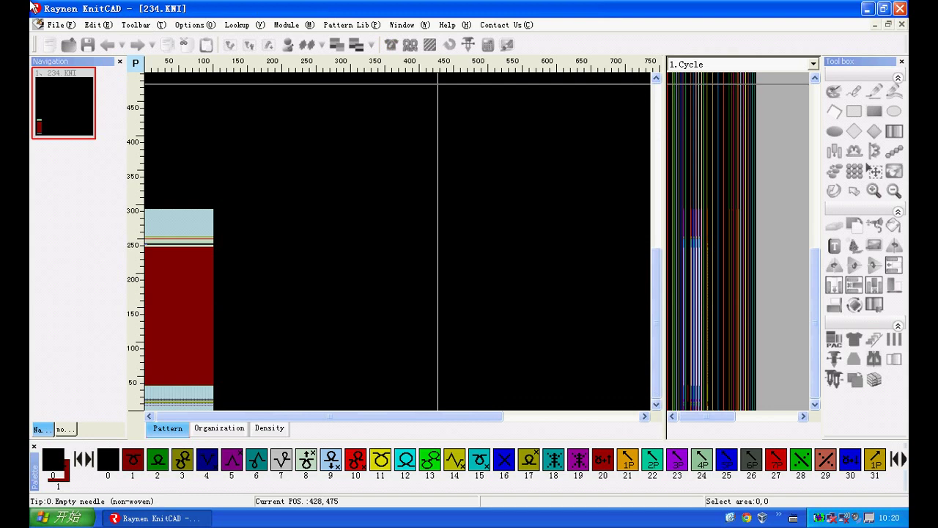
Save the pattern in the old pattern format under the name 345
click(57, 25)
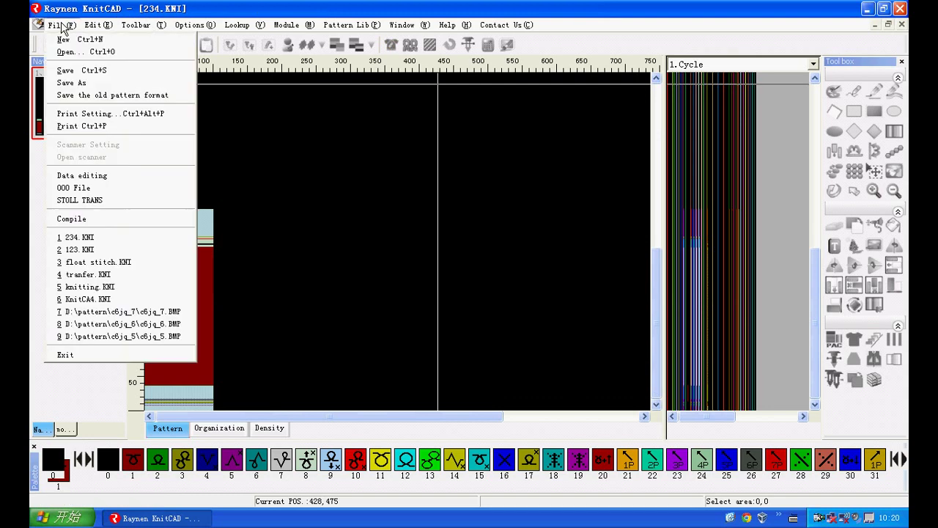
click(94, 99)
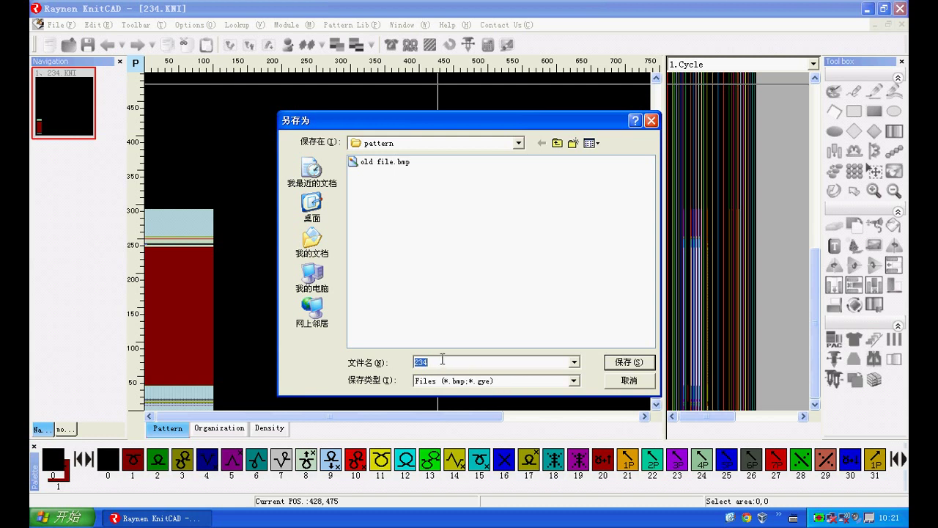
text(345)
click(629, 362)
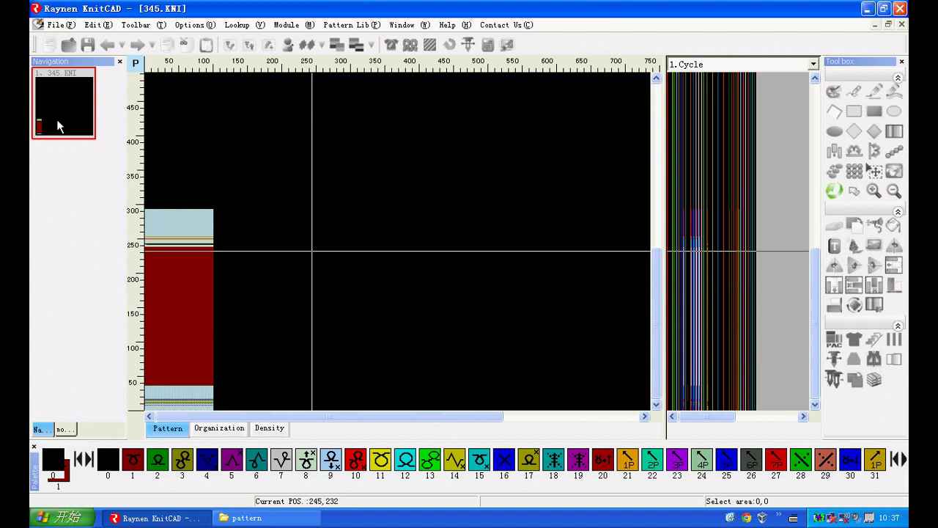
Open the current pattern's folder, examine the files saved for 345, and close the folder window
right_click(59, 123)
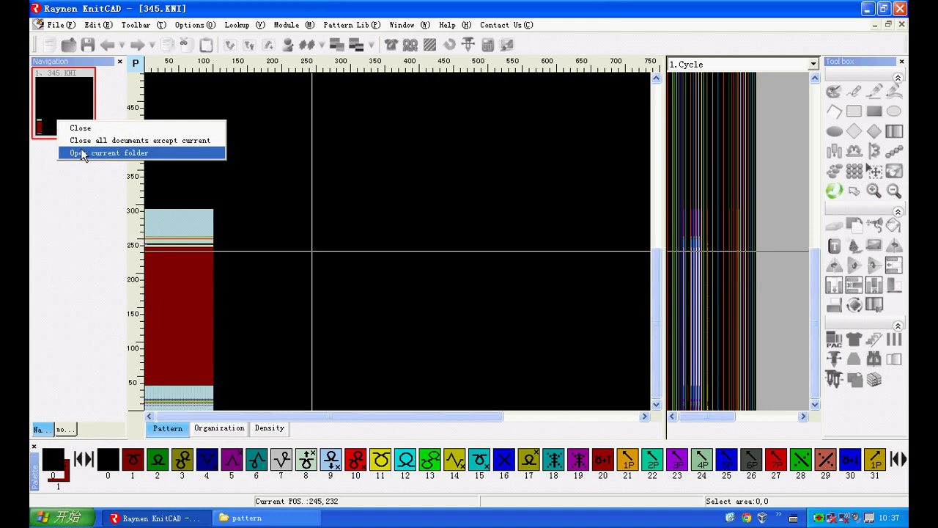
click(83, 153)
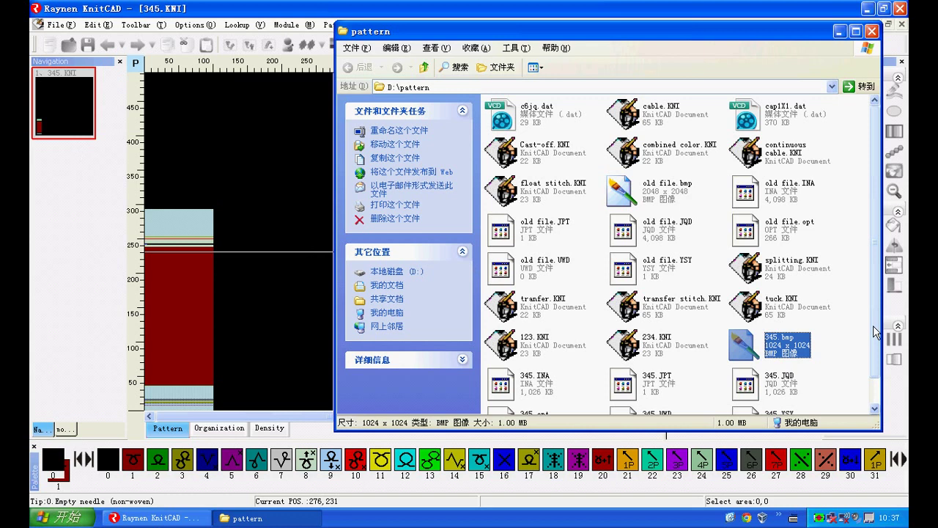
drag(873, 325, 868, 360)
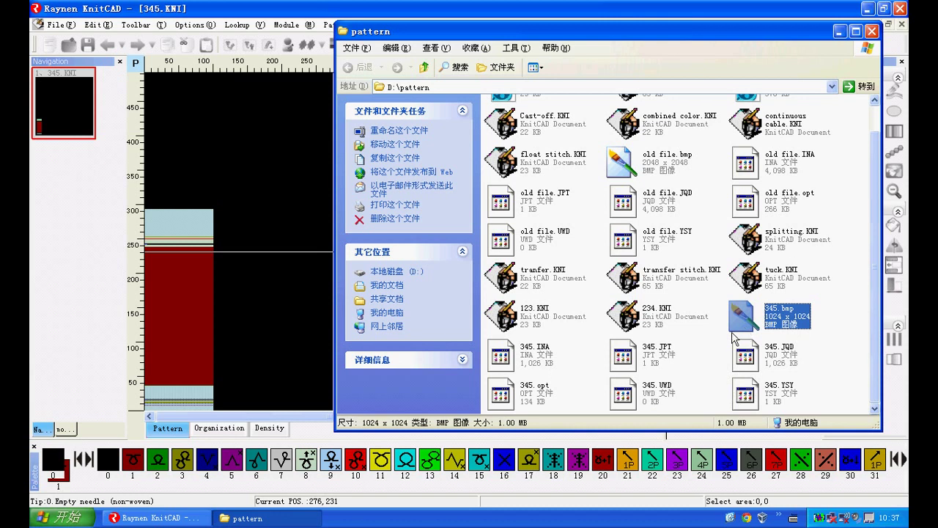
click(871, 31)
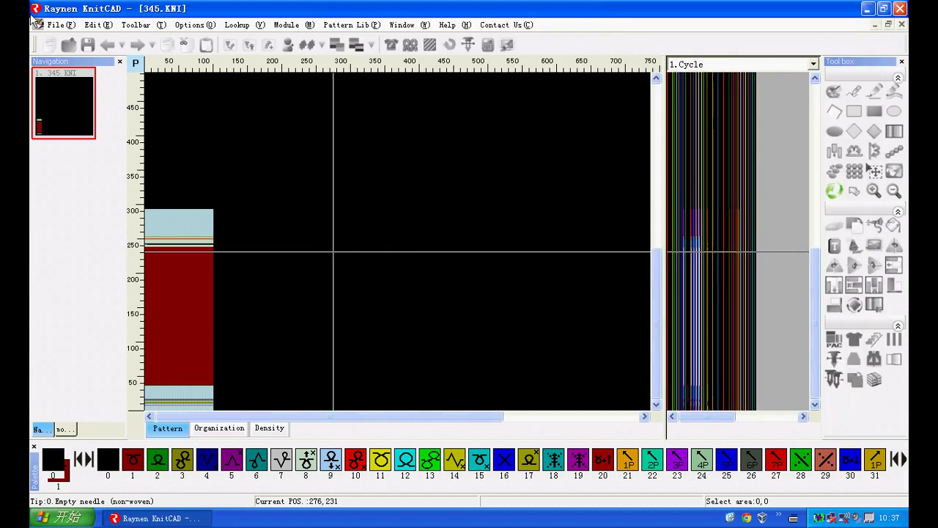
Open the Data editing viewer to examine its layout and close it again
click(56, 24)
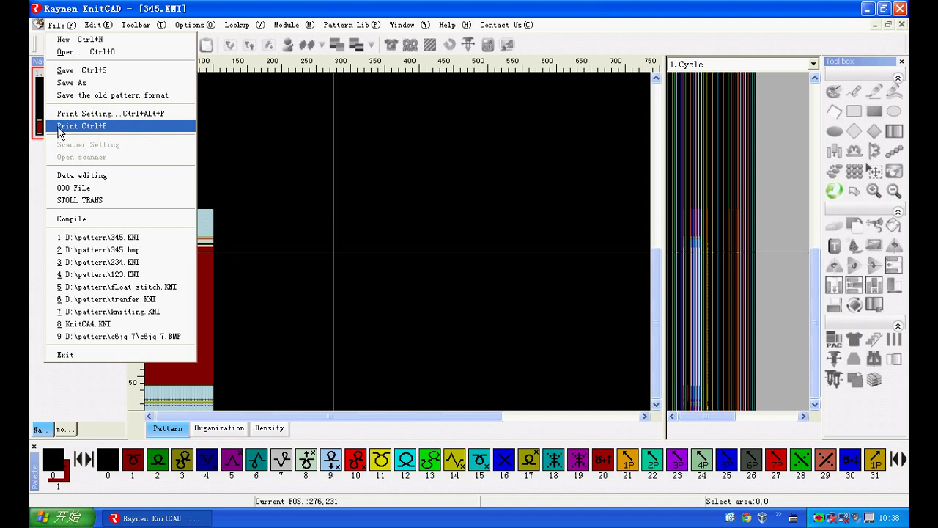
click(105, 173)
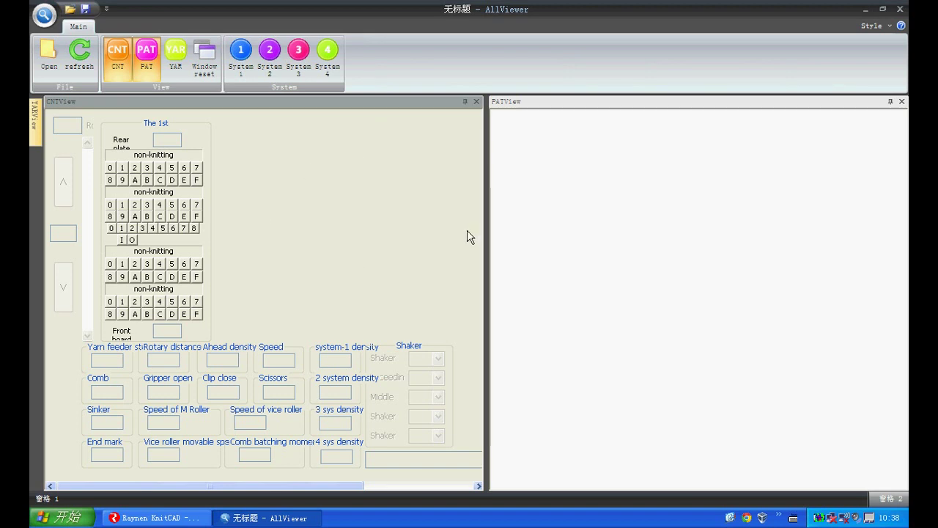
click(900, 9)
Open the 000 file converter to examine its options and close it again
click(56, 25)
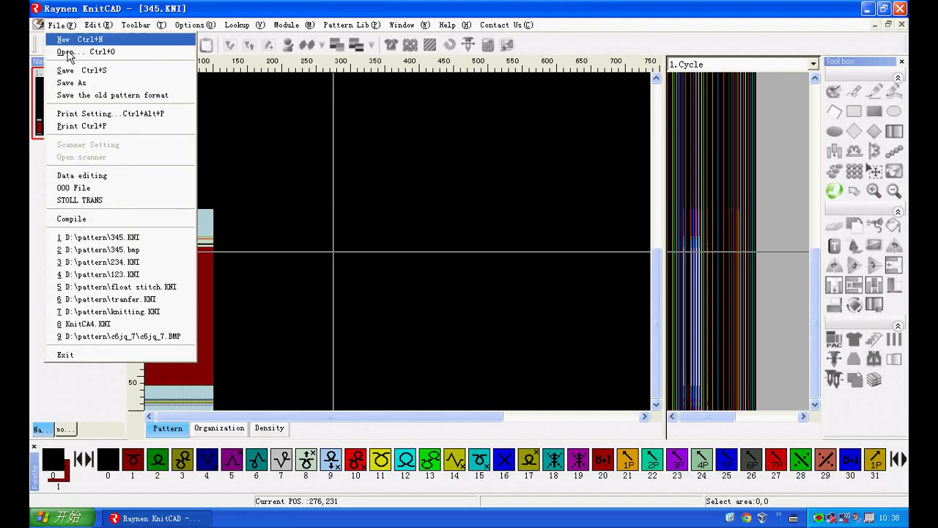
click(93, 186)
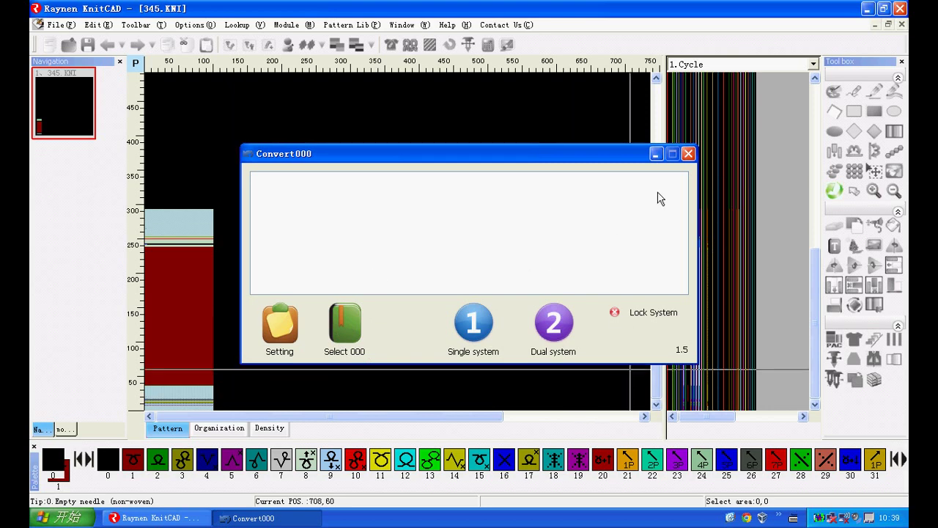
click(690, 153)
Open the STOLL TRANS converter to examine its system options and close it again
click(56, 24)
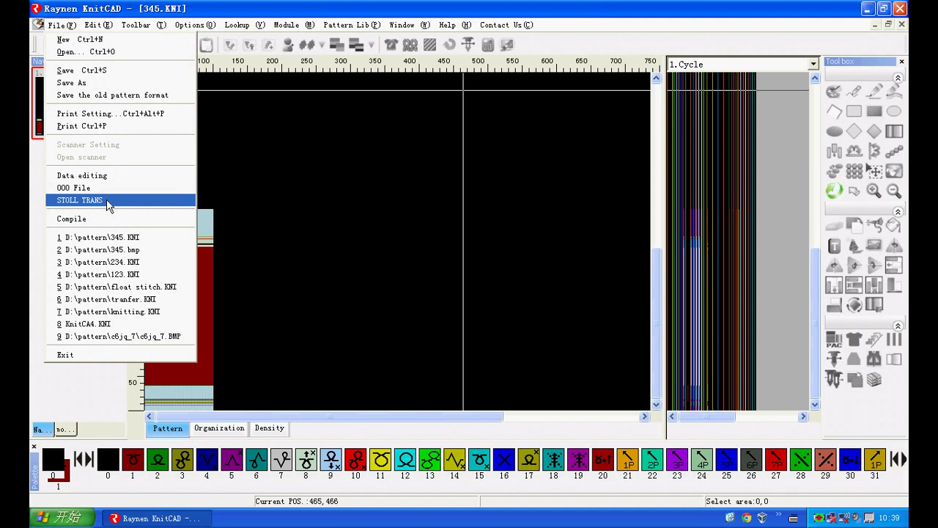
click(80, 200)
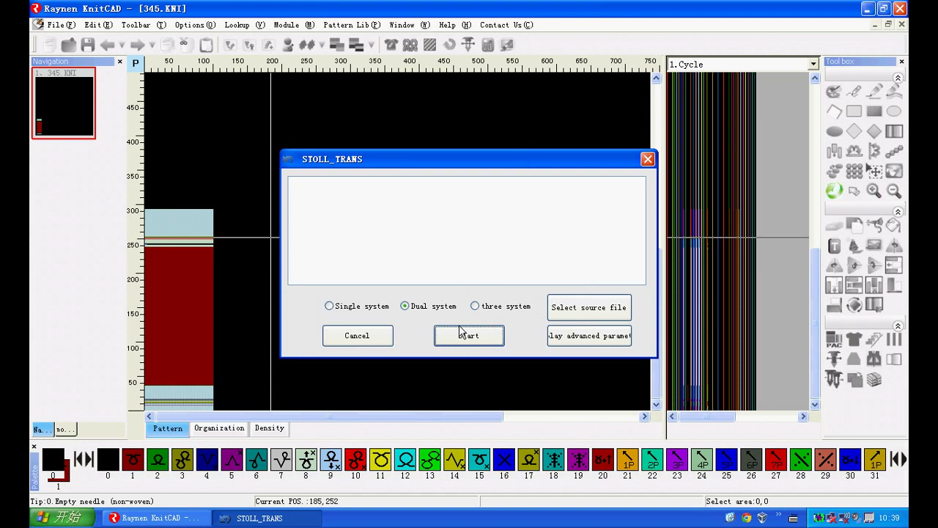
click(647, 160)
Open the compilation options for the 345 pattern and examine the yarn and Expand settings
click(56, 24)
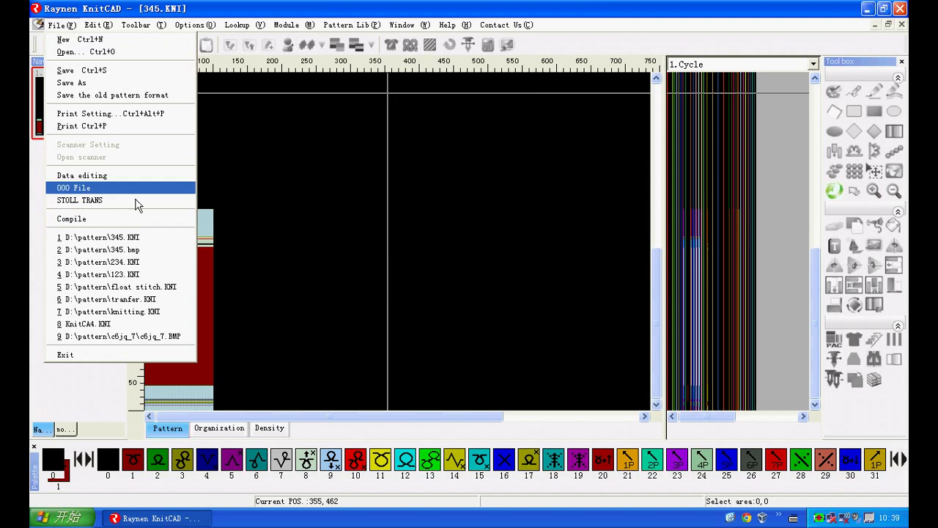
click(71, 219)
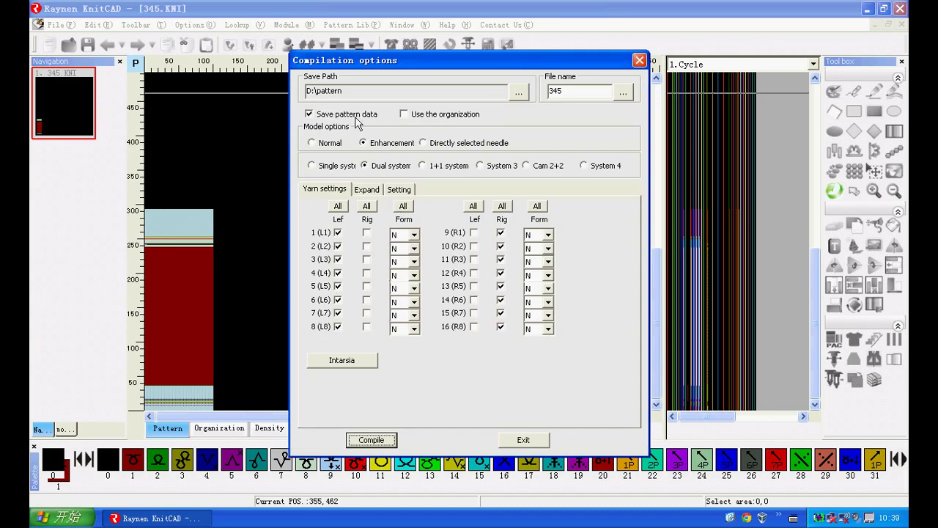
click(367, 190)
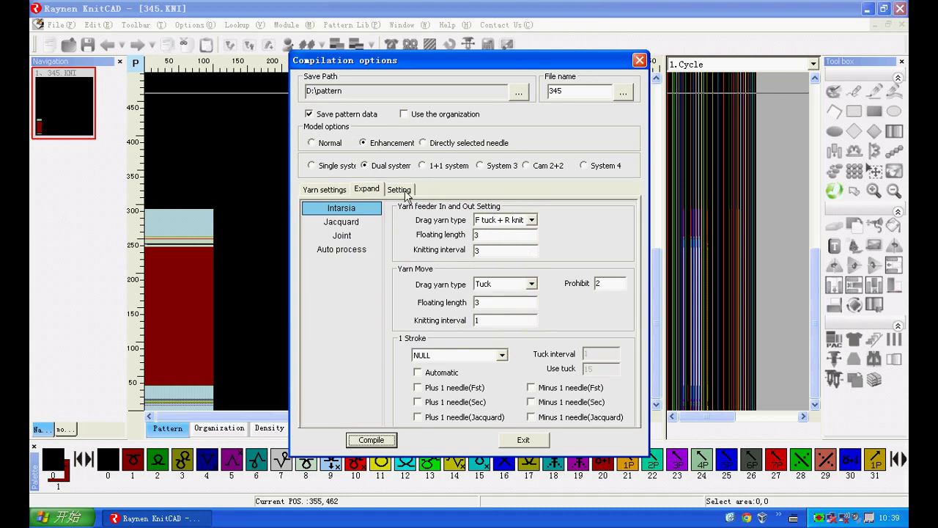